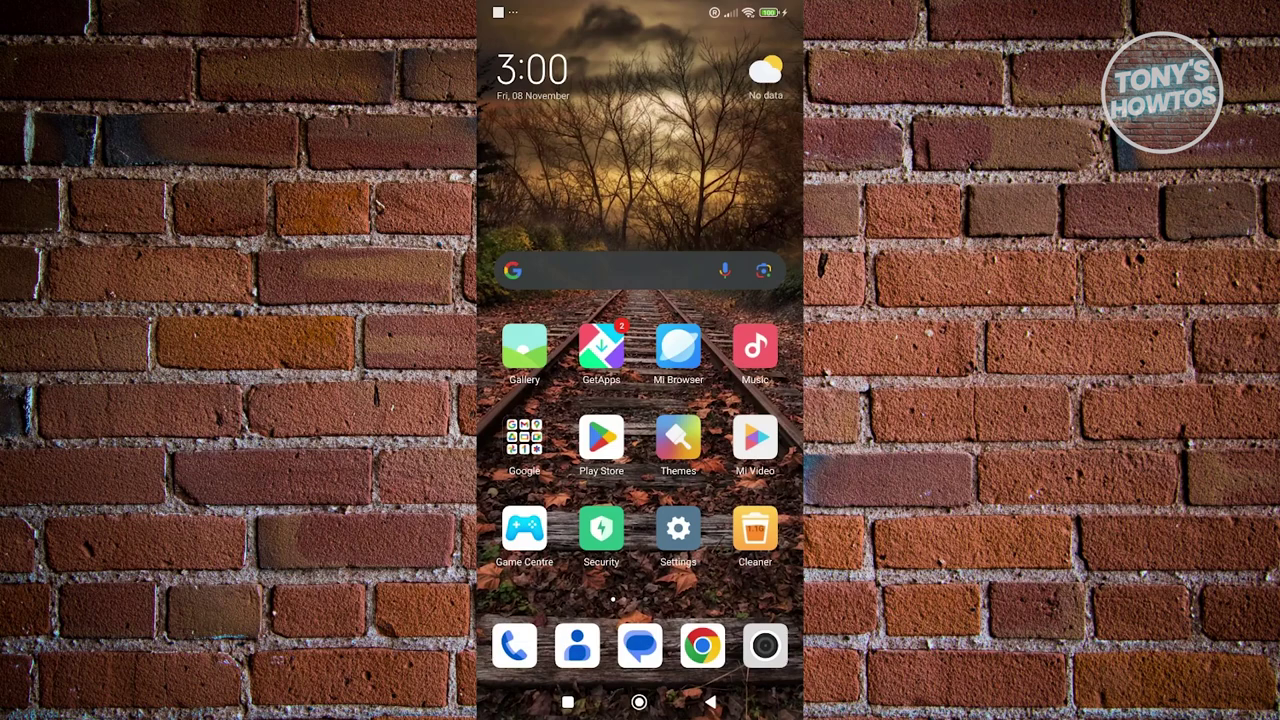
# Photograph the 'THIS IS A DOCUMENT!' note with Camera, then return to the home screen.
pyautogui.click(765, 645)
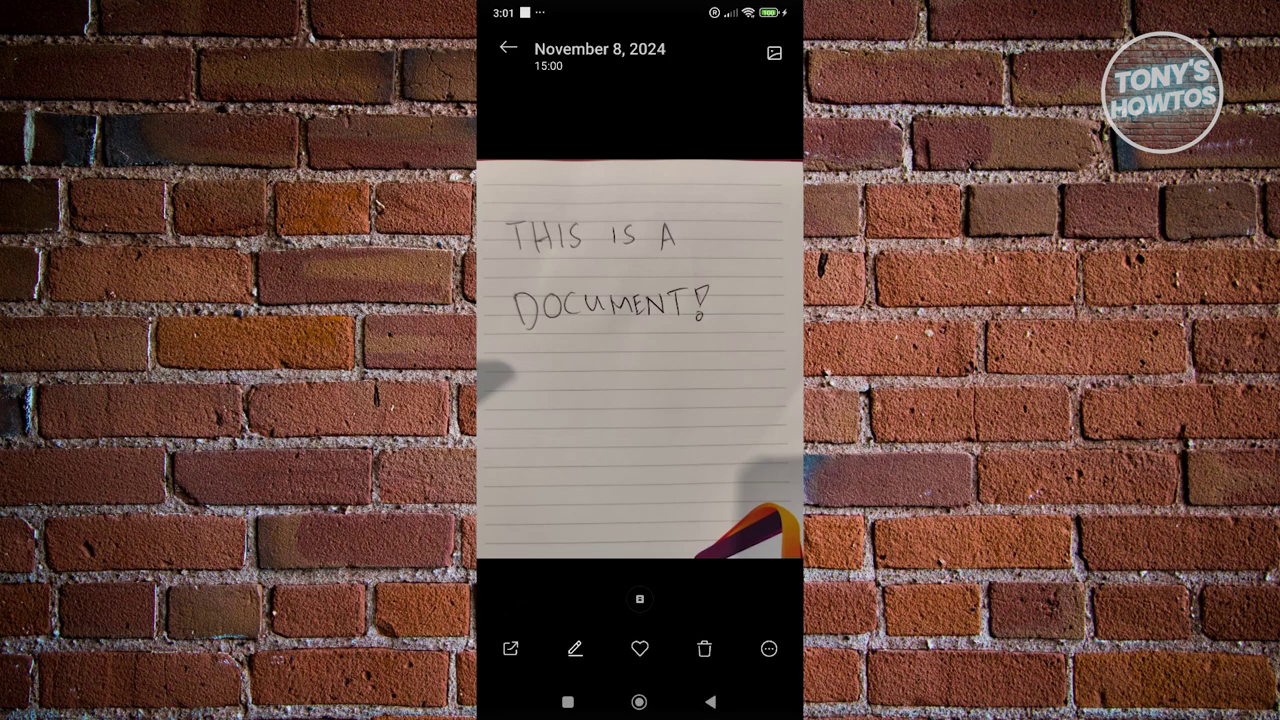
pyautogui.click(639, 702)
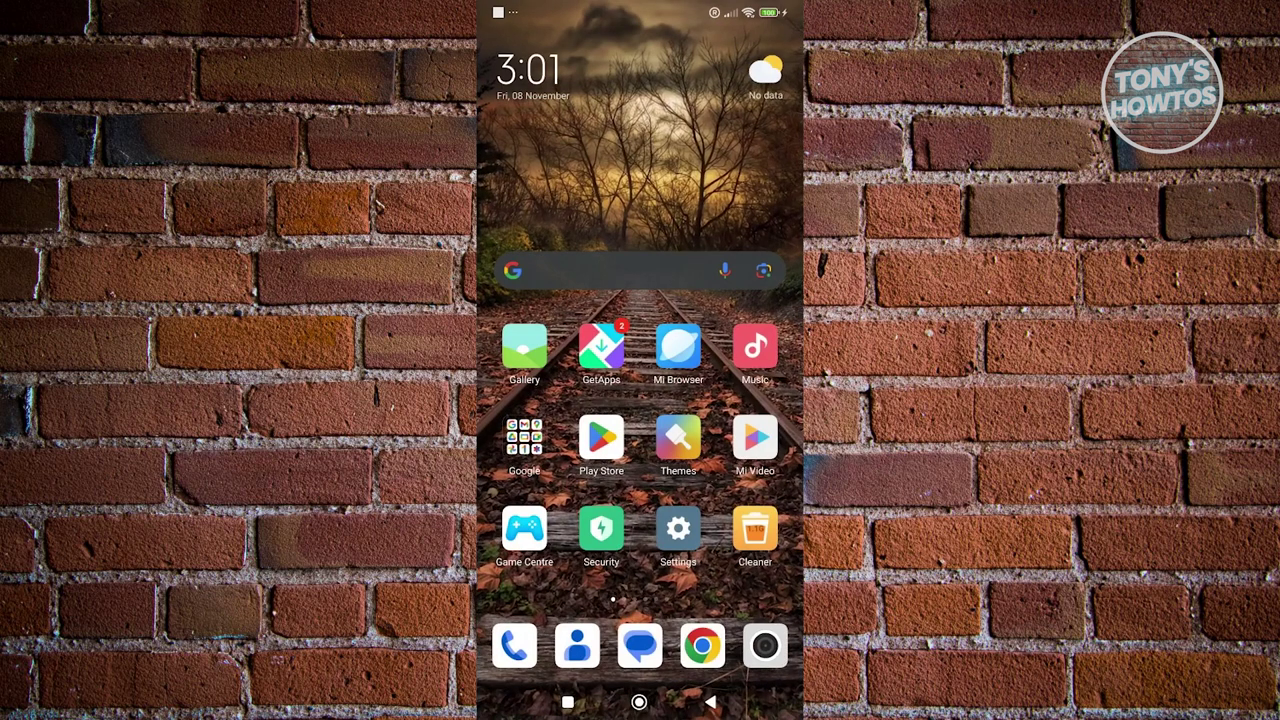
# Launch Google Drive from the Google folder, start a New > Scan, and allow camera access while using the app.
pyautogui.click(524, 437)
pyautogui.click(560, 380)
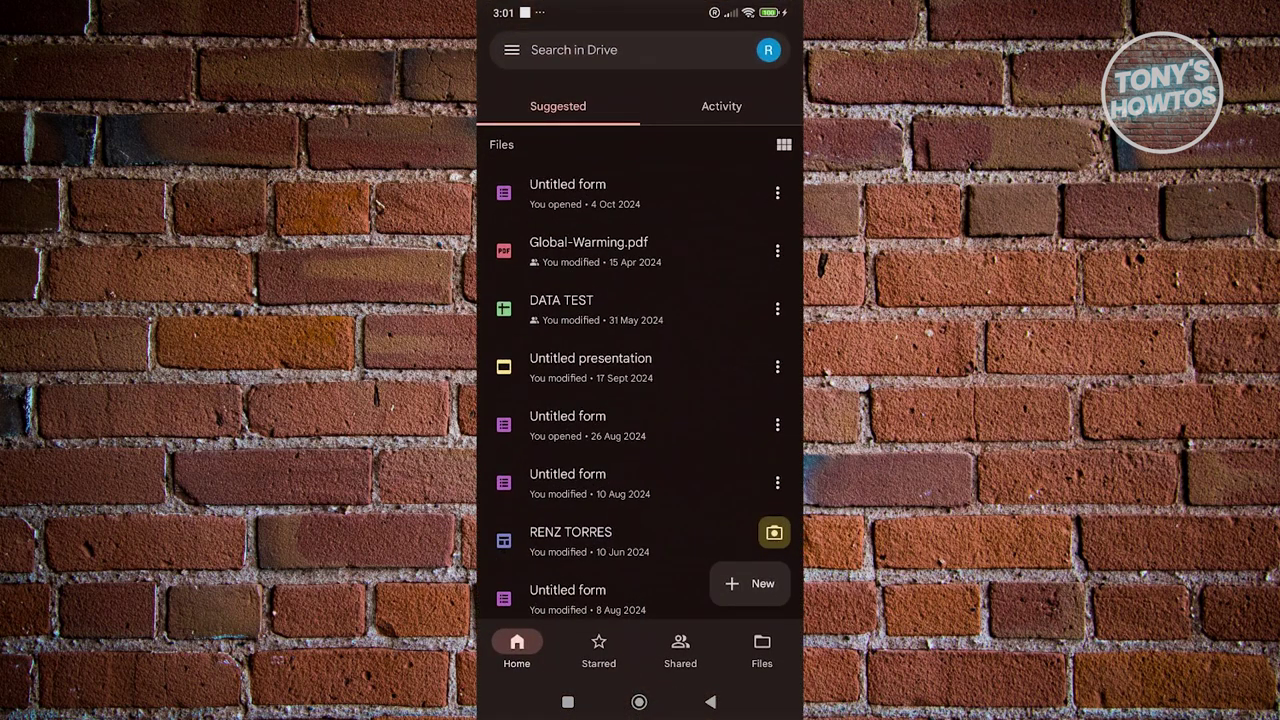
pyautogui.click(750, 583)
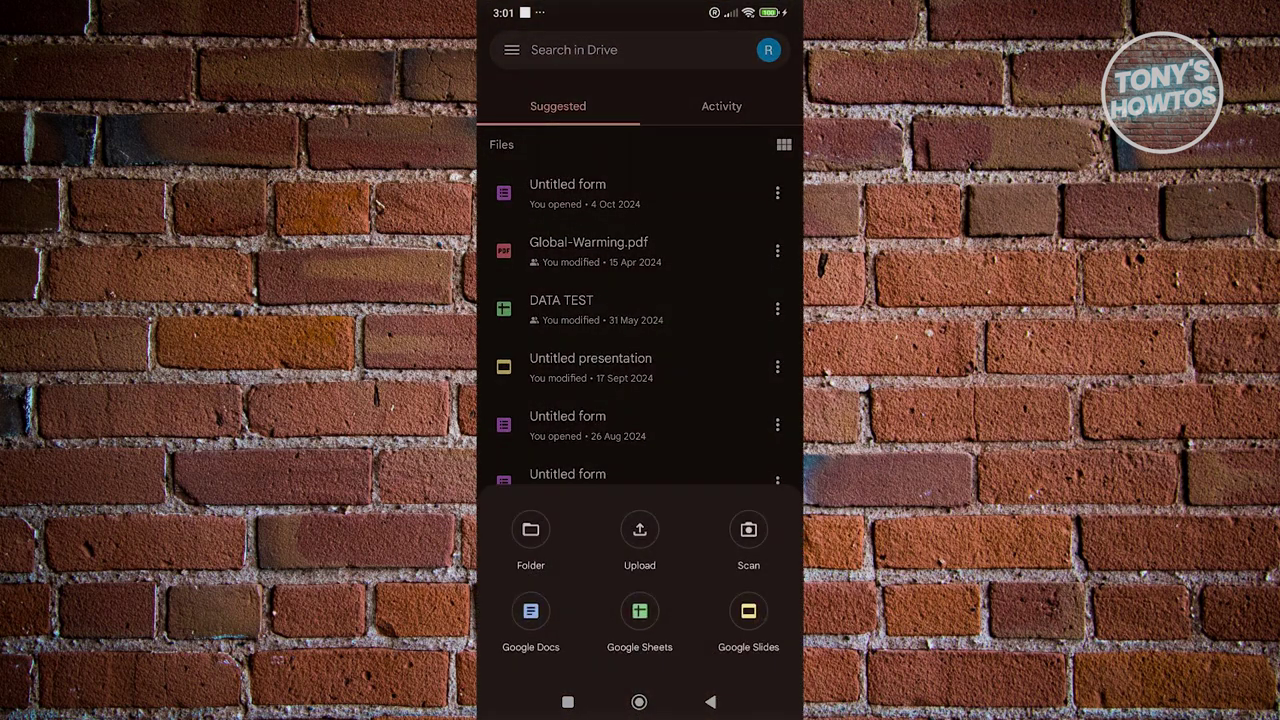
pyautogui.click(748, 529)
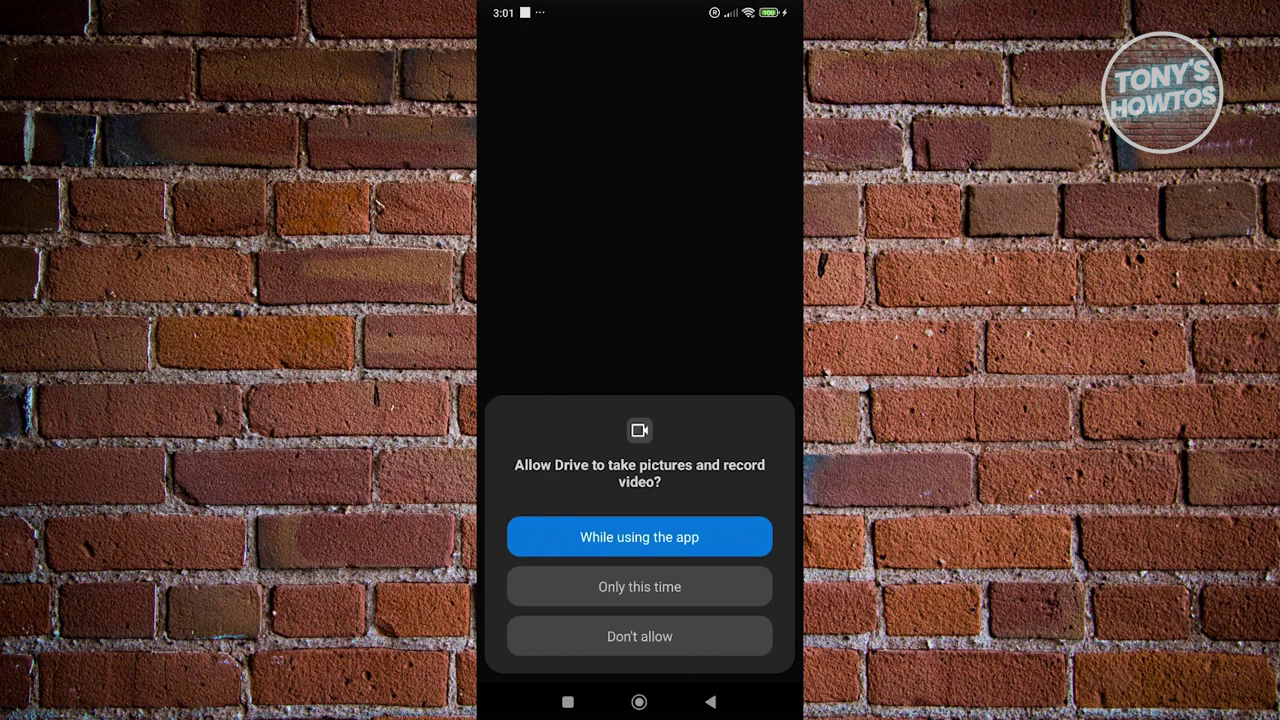
pyautogui.click(639, 537)
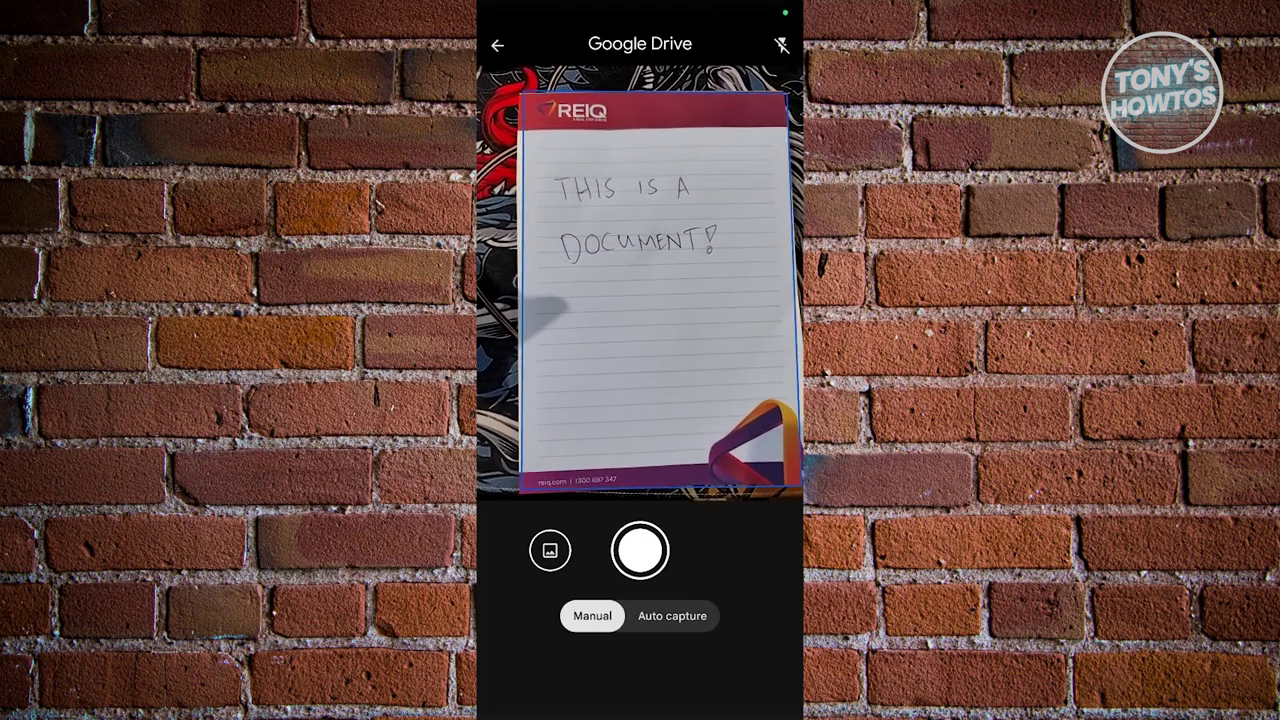
# Capture the handwritten page as a second scan page and return to page 1/2 in Preview.
pyautogui.click(640, 550)
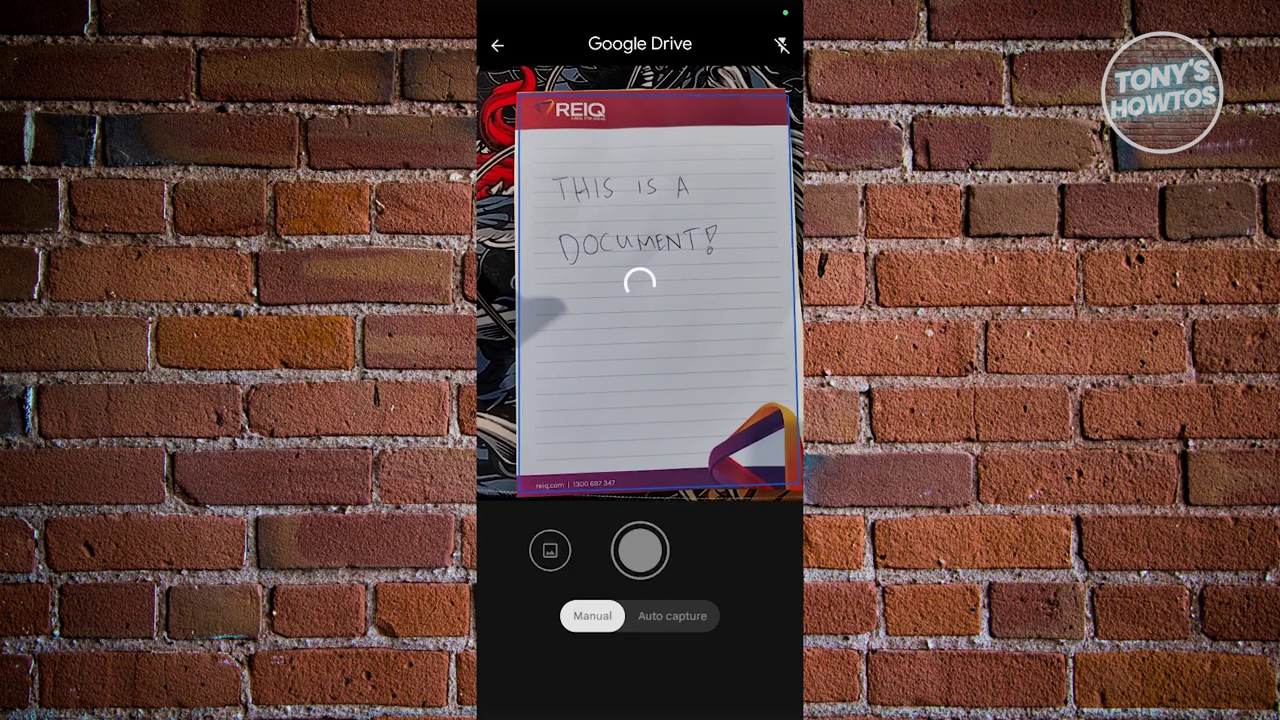
pyautogui.moveTo(560, 290); pyautogui.dragTo(720, 290)
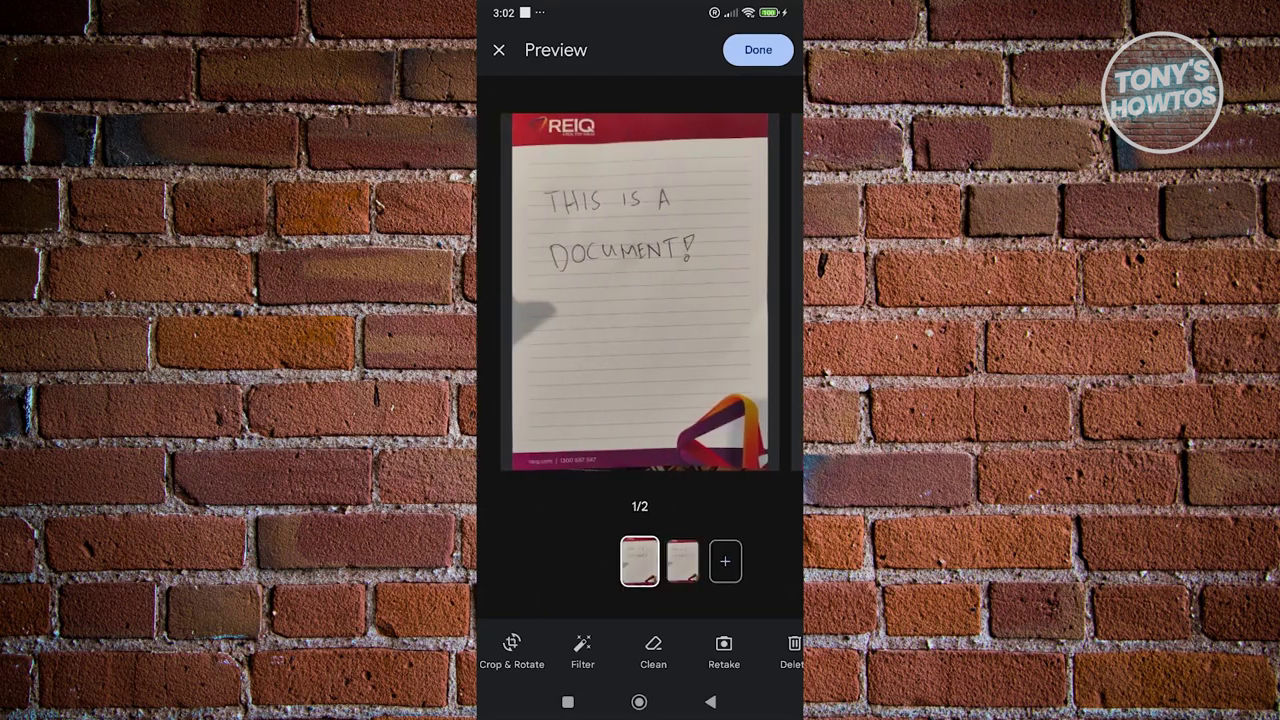
pyautogui.click(582, 652)
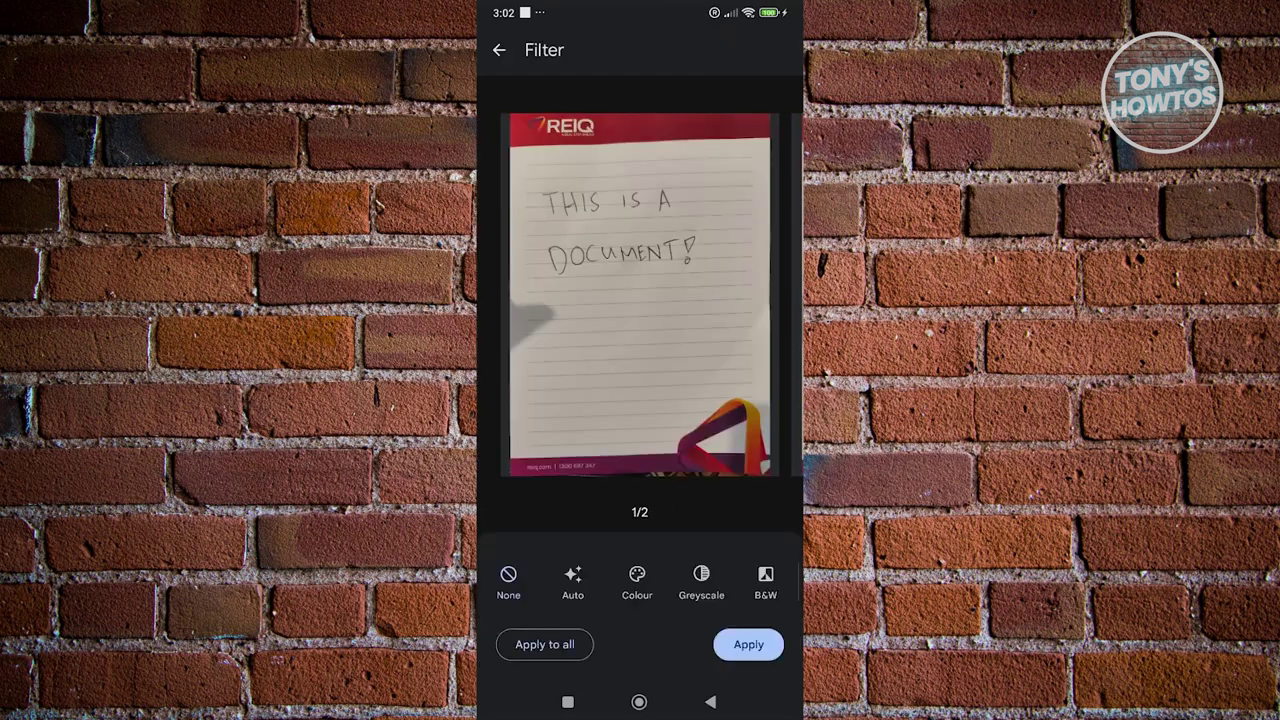
pyautogui.click(499, 50)
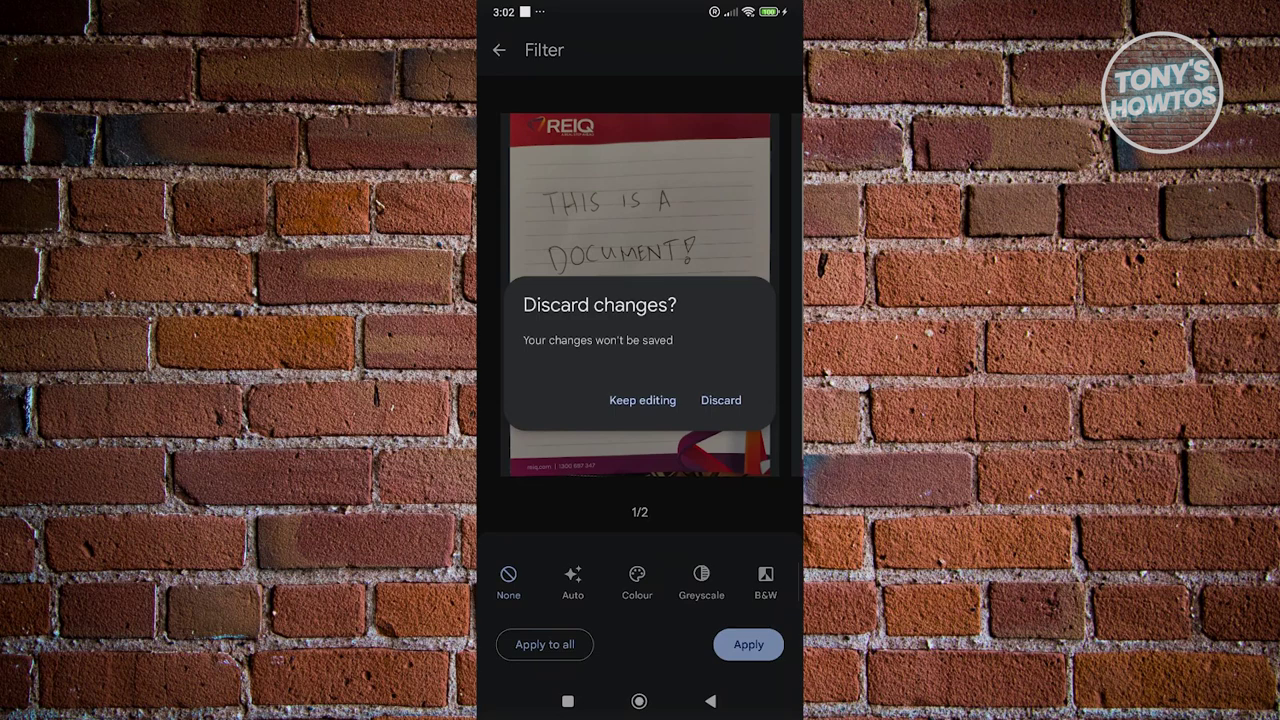
pyautogui.click(720, 400)
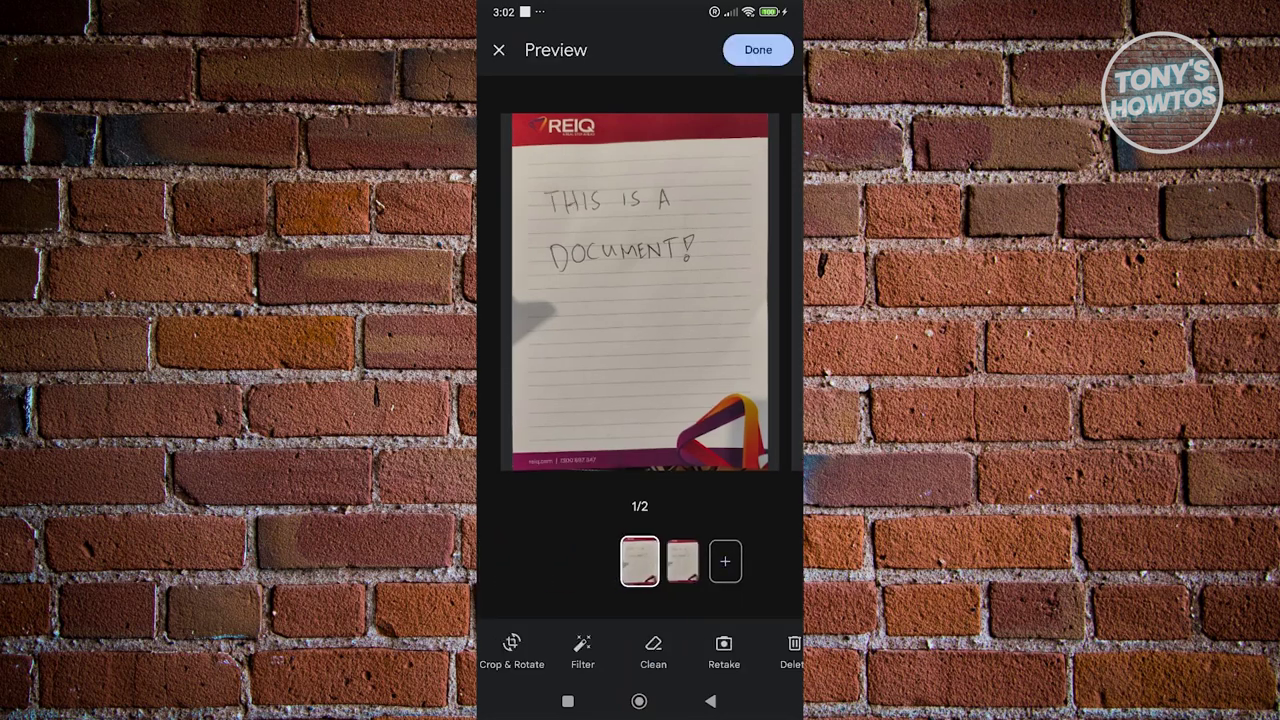
pyautogui.click(653, 650)
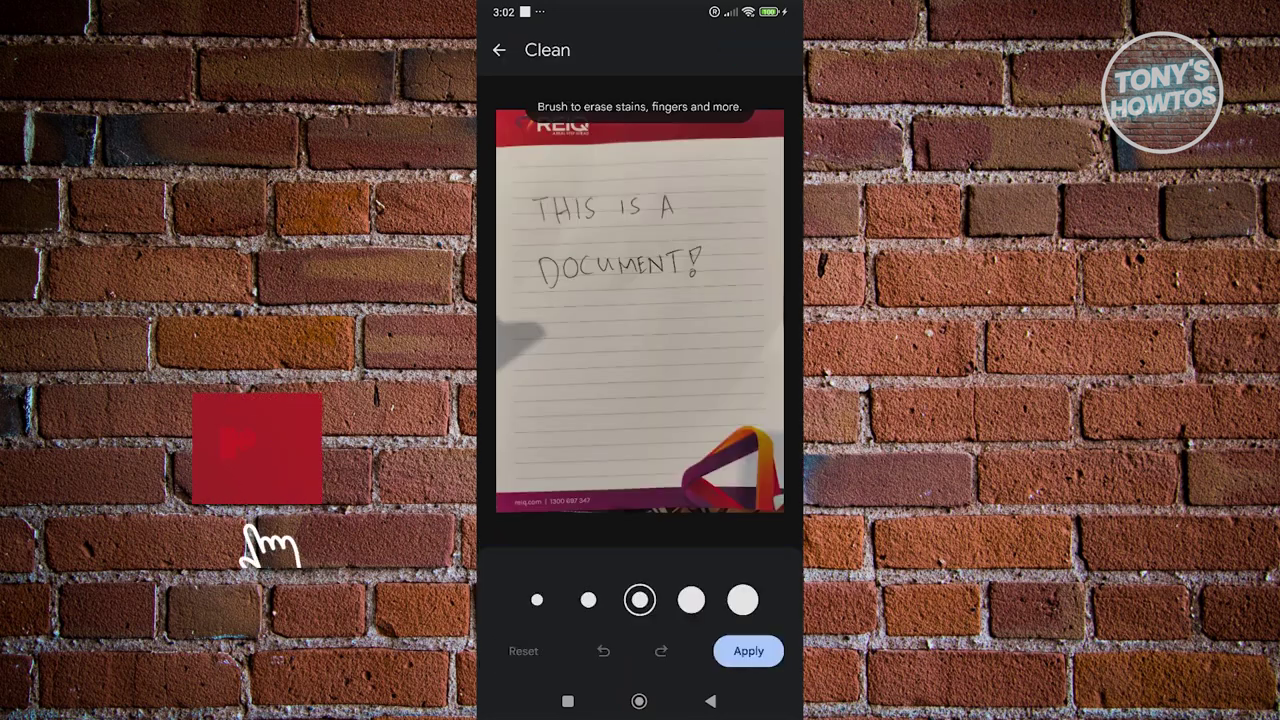
pyautogui.click(499, 50)
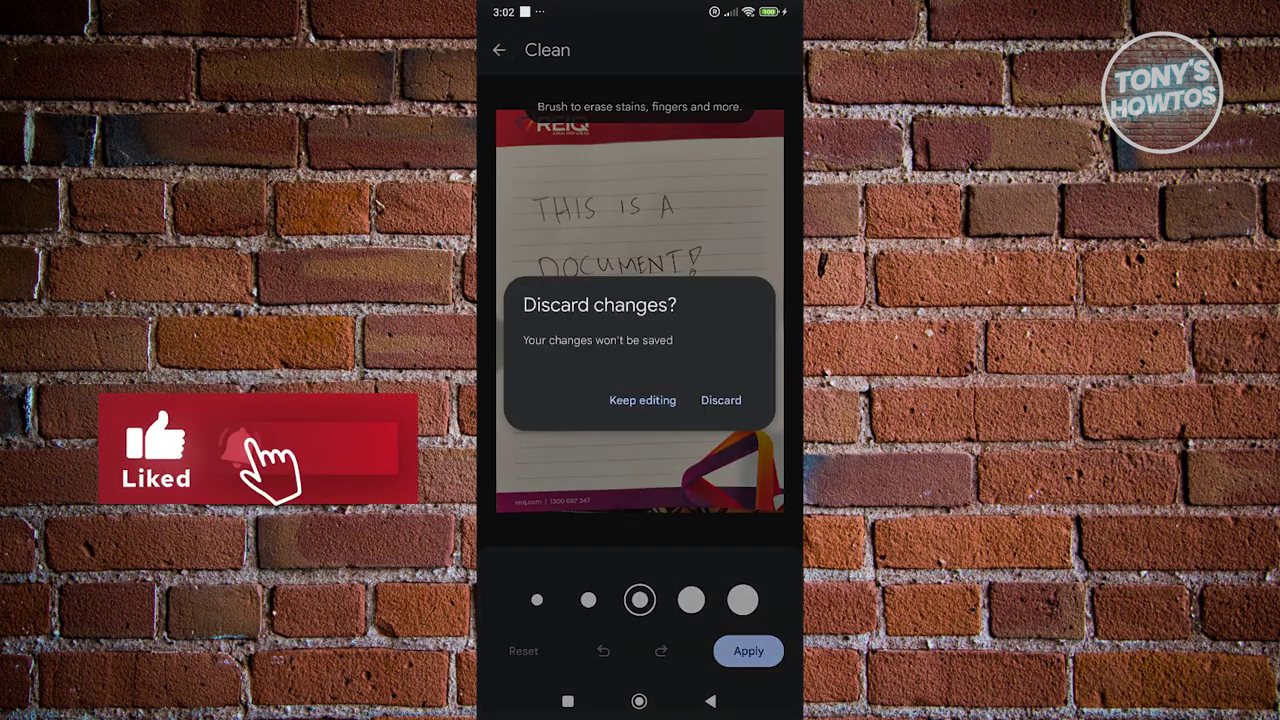
pyautogui.click(721, 400)
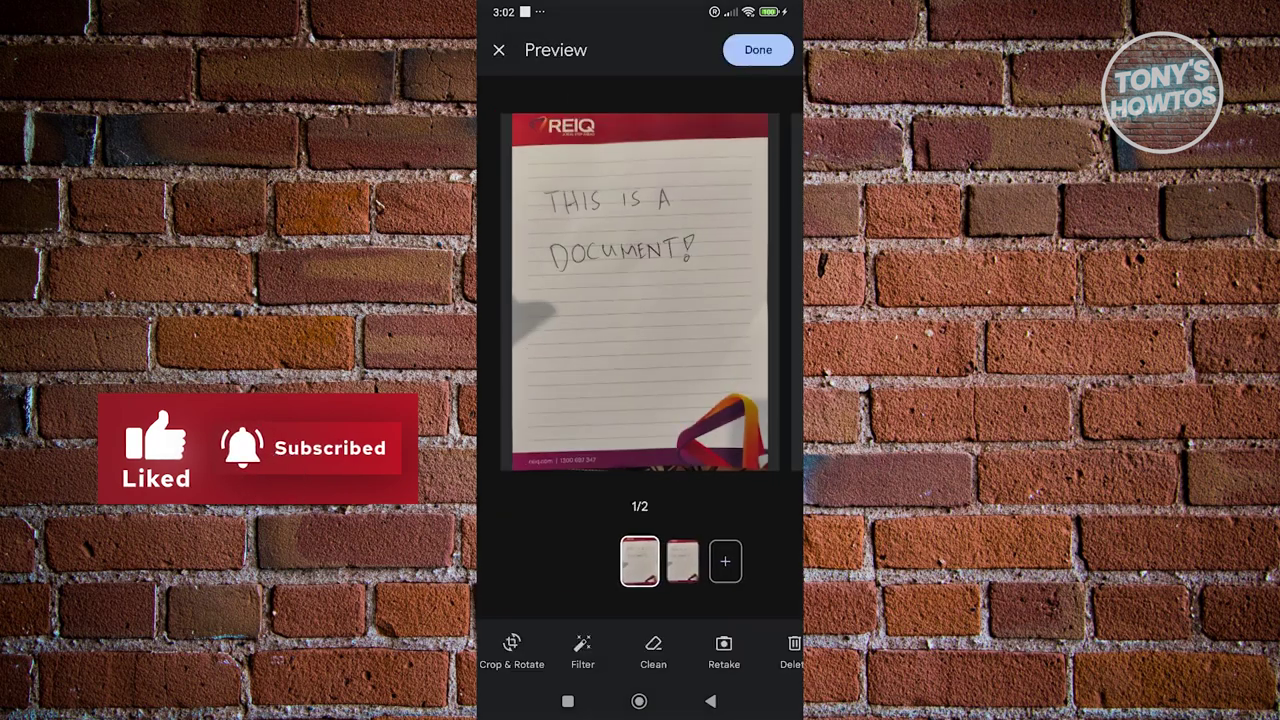
pyautogui.hscroll(1, 640, 655)
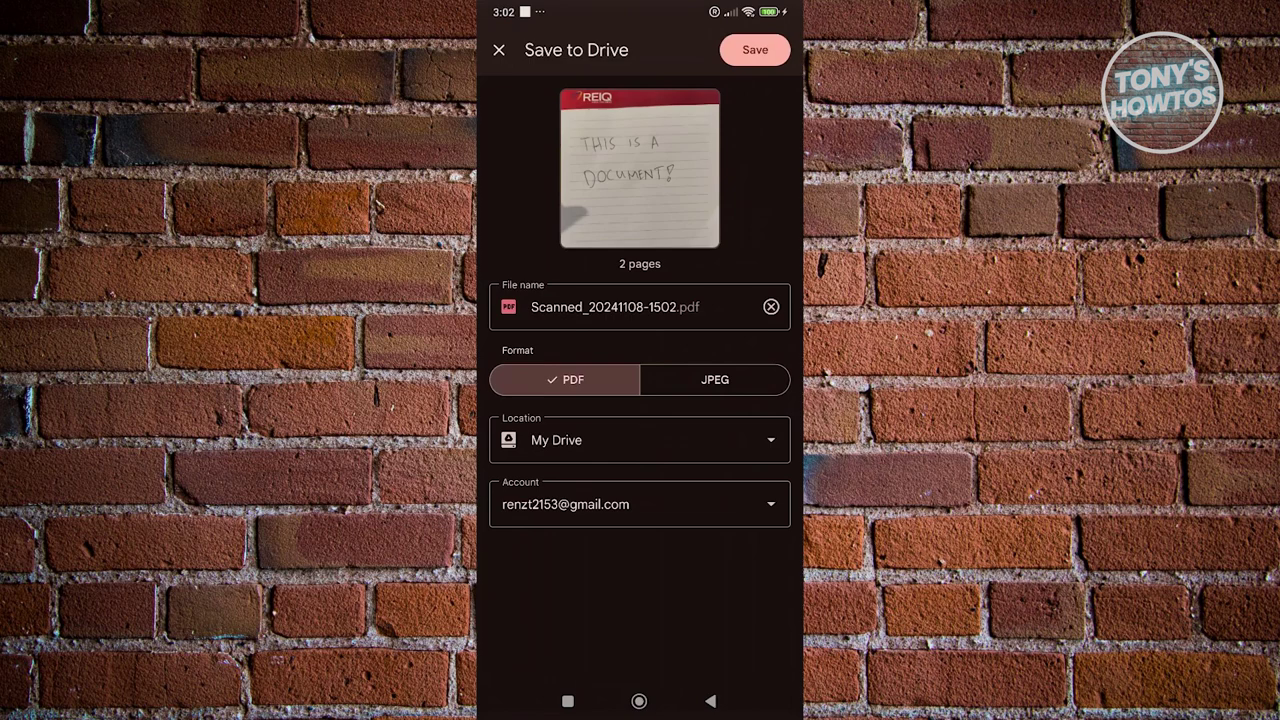
# Keep My Drive as the save location for Scanned_20241108-1502.pdf and save it.
pyautogui.click(640, 440)
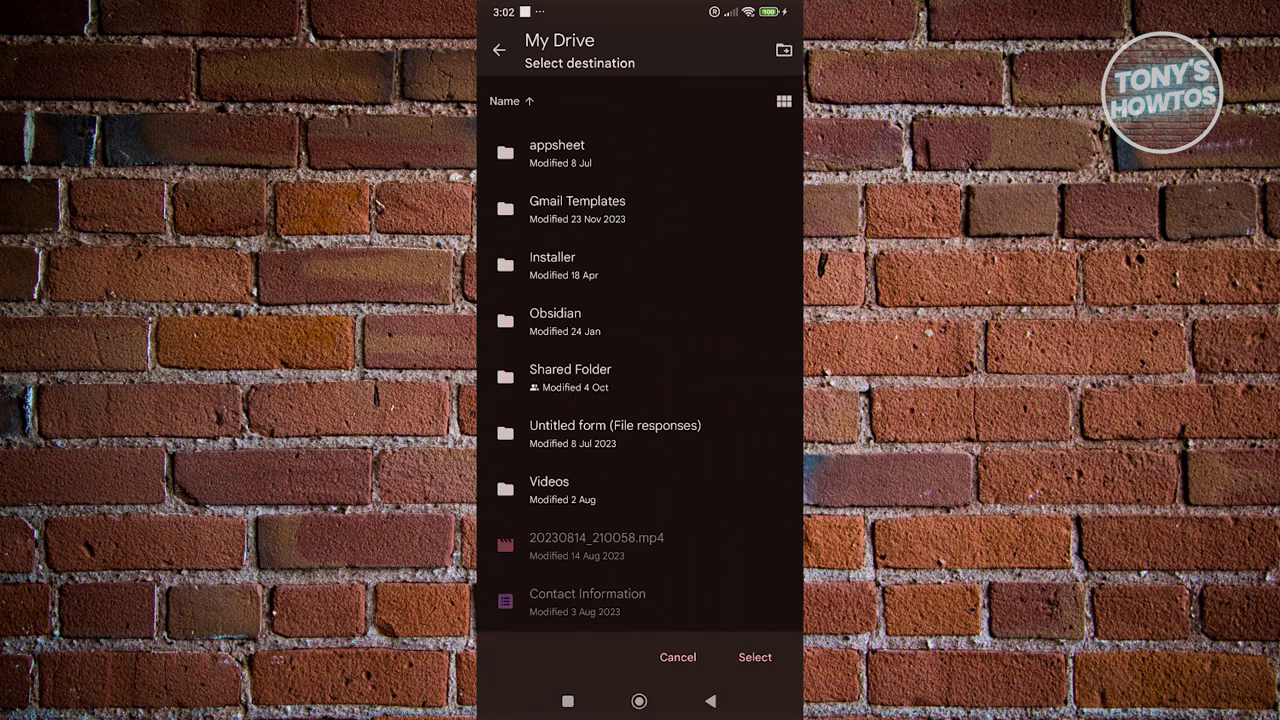
pyautogui.click(498, 49)
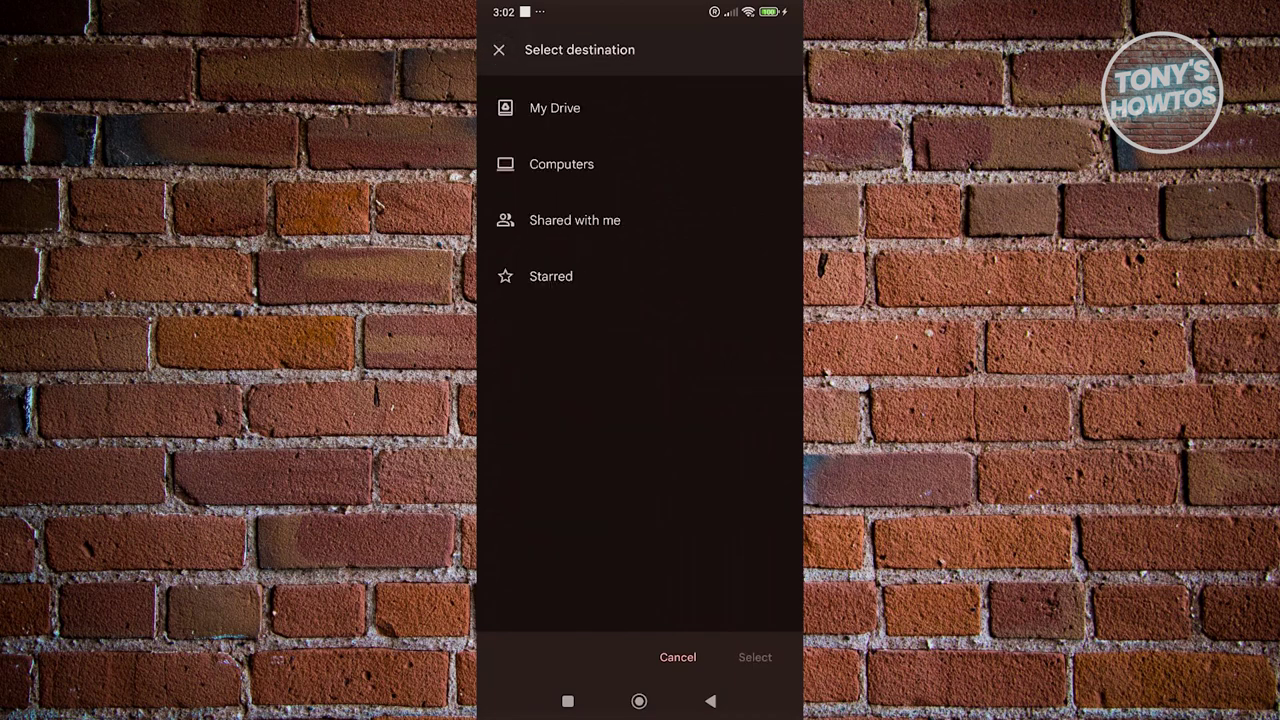
pyautogui.click(498, 49)
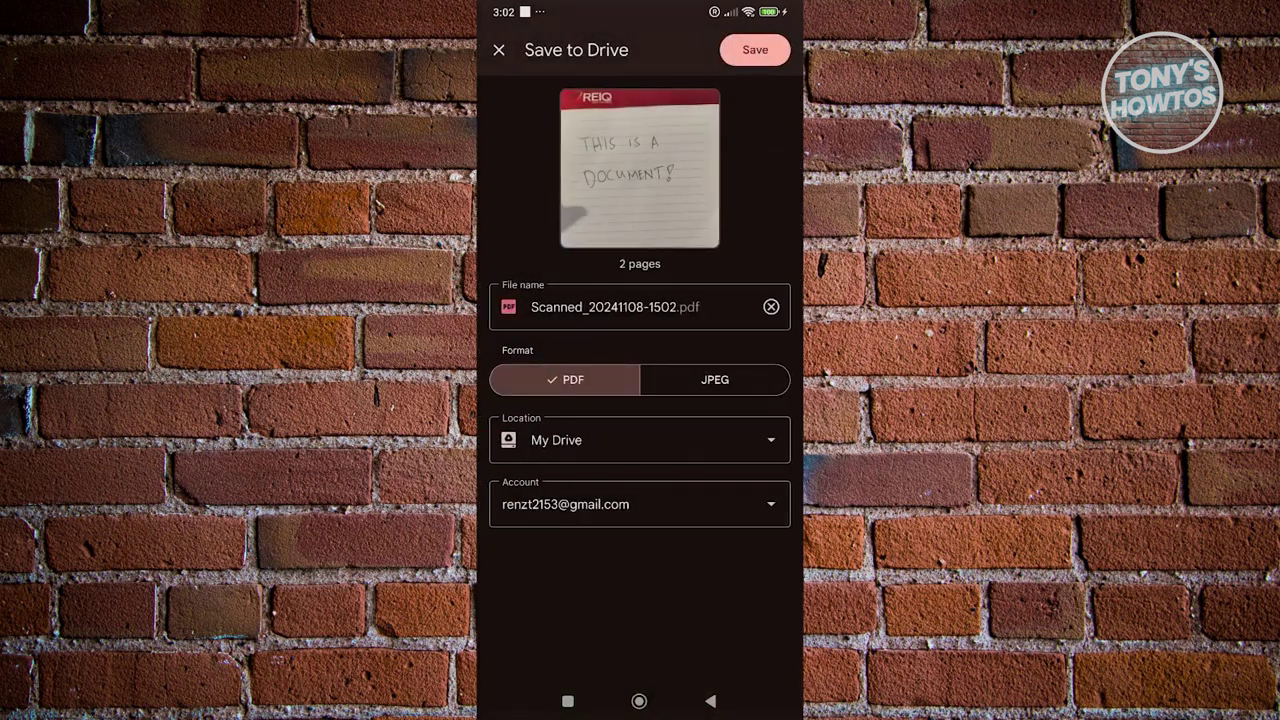
pyautogui.click(755, 49)
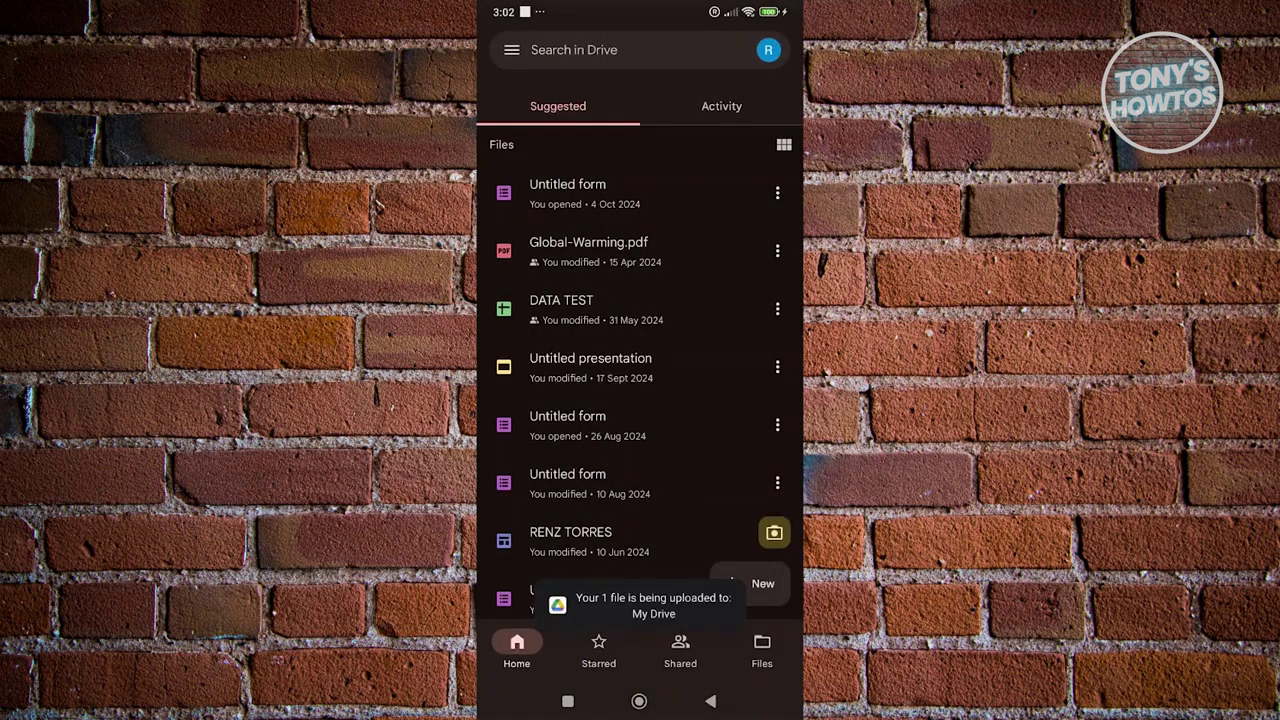
# Scroll the Drive Home list to check the scan's upload progress.
pyautogui.scroll(-5, 640, 350)
pyautogui.scroll(-5, 640, 350)
pyautogui.scroll(-5, 640, 350)
pyautogui.scroll(2, 640, 350)
pyautogui.scroll(5, 640, 350)
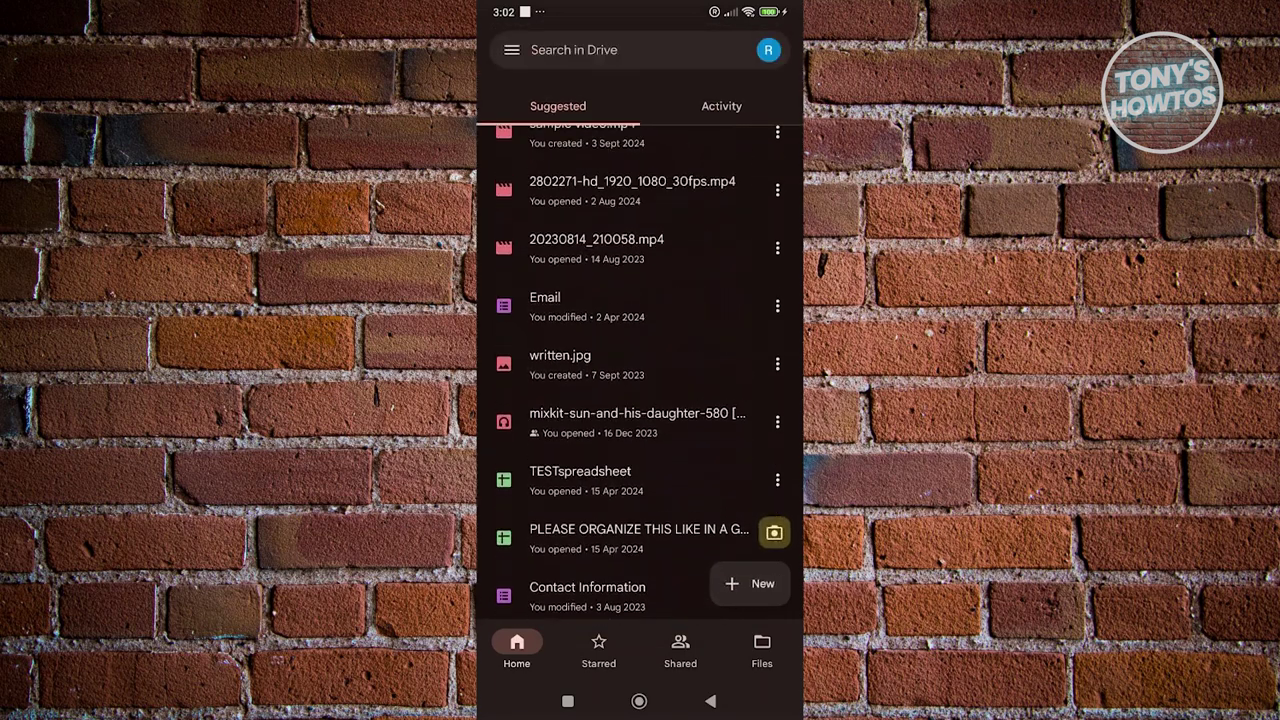
pyautogui.scroll(1, 640, 350)
pyautogui.scroll(3, 640, 350)
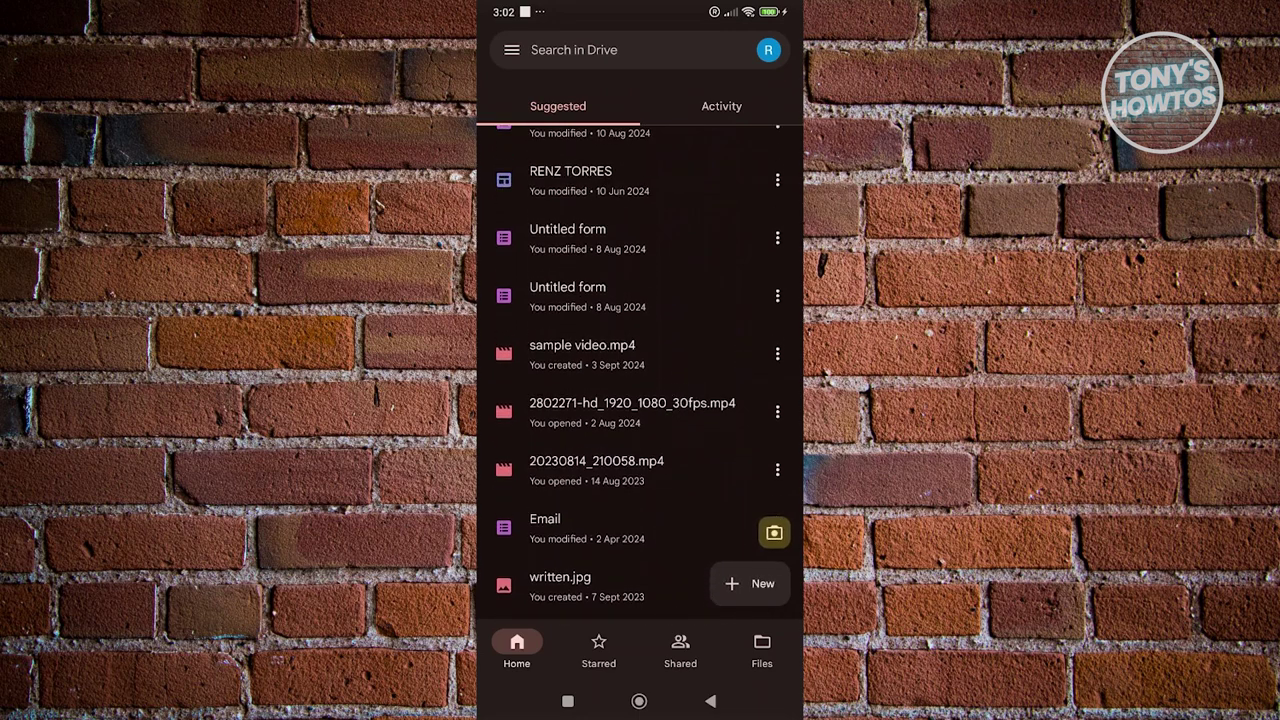
pyautogui.scroll(1, 640, 350)
pyautogui.scroll(5, 640, 350)
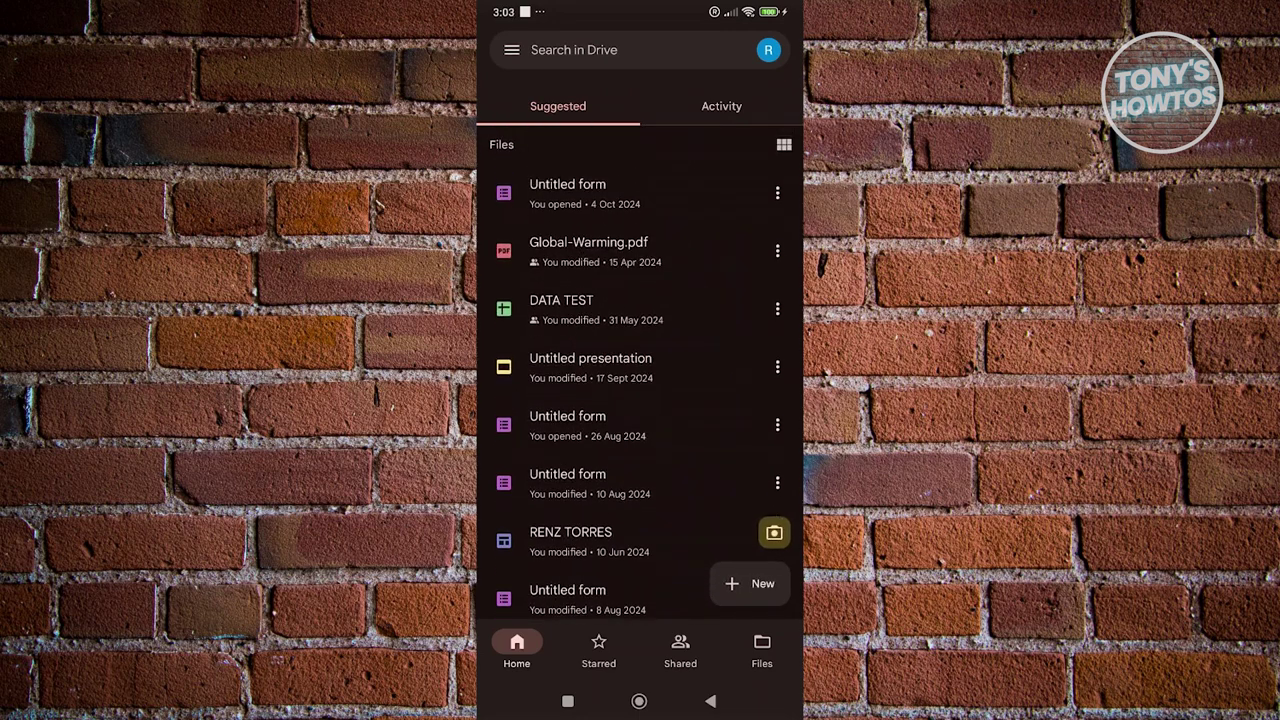
pyautogui.scroll(-1, 640, 350)
pyautogui.scroll(-2, 640, 350)
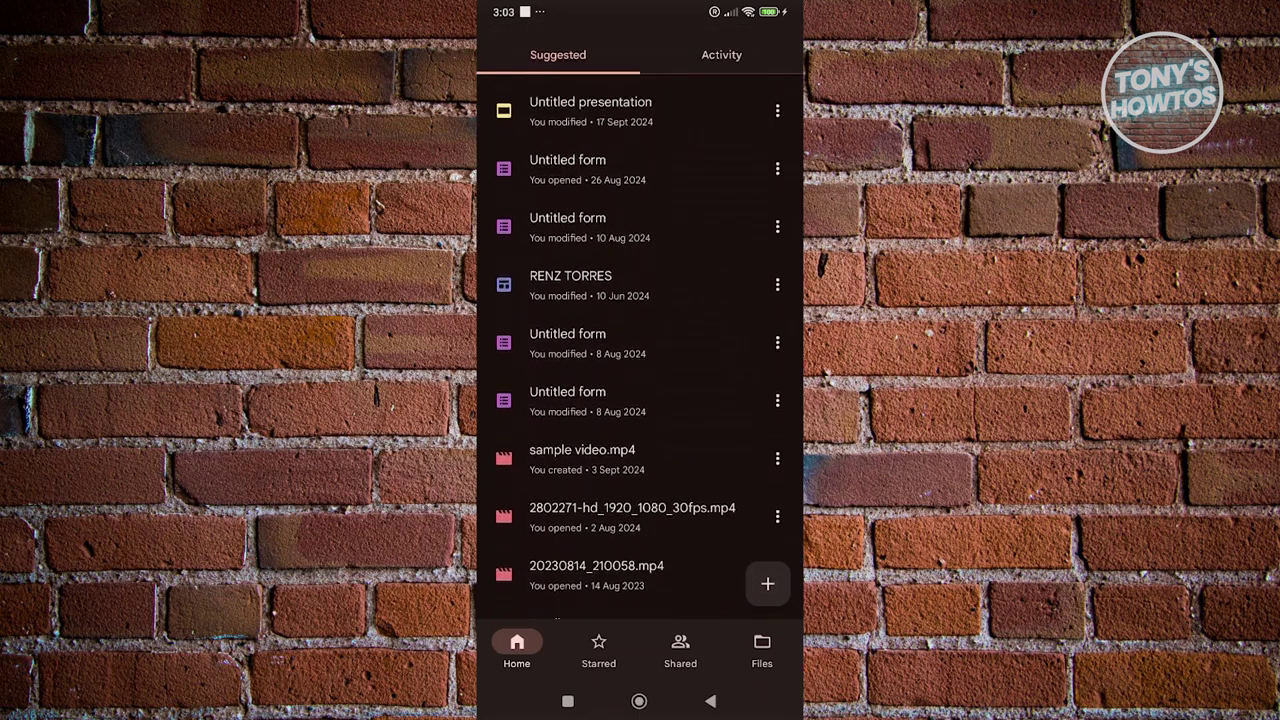
pyautogui.scroll(-1, 640, 350)
pyautogui.scroll(-1, 640, 350)
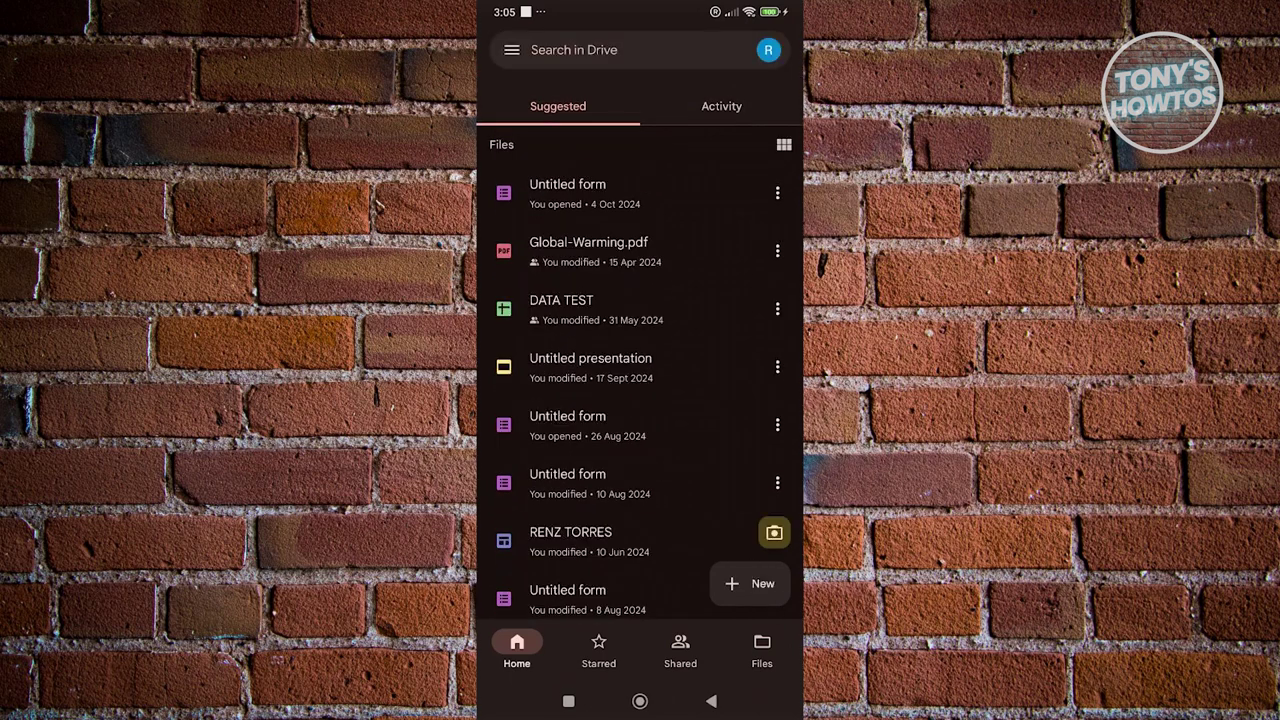
# Find Scanned_20241108-1502.pdf in the My Drive file list and open it.
pyautogui.click(762, 648)
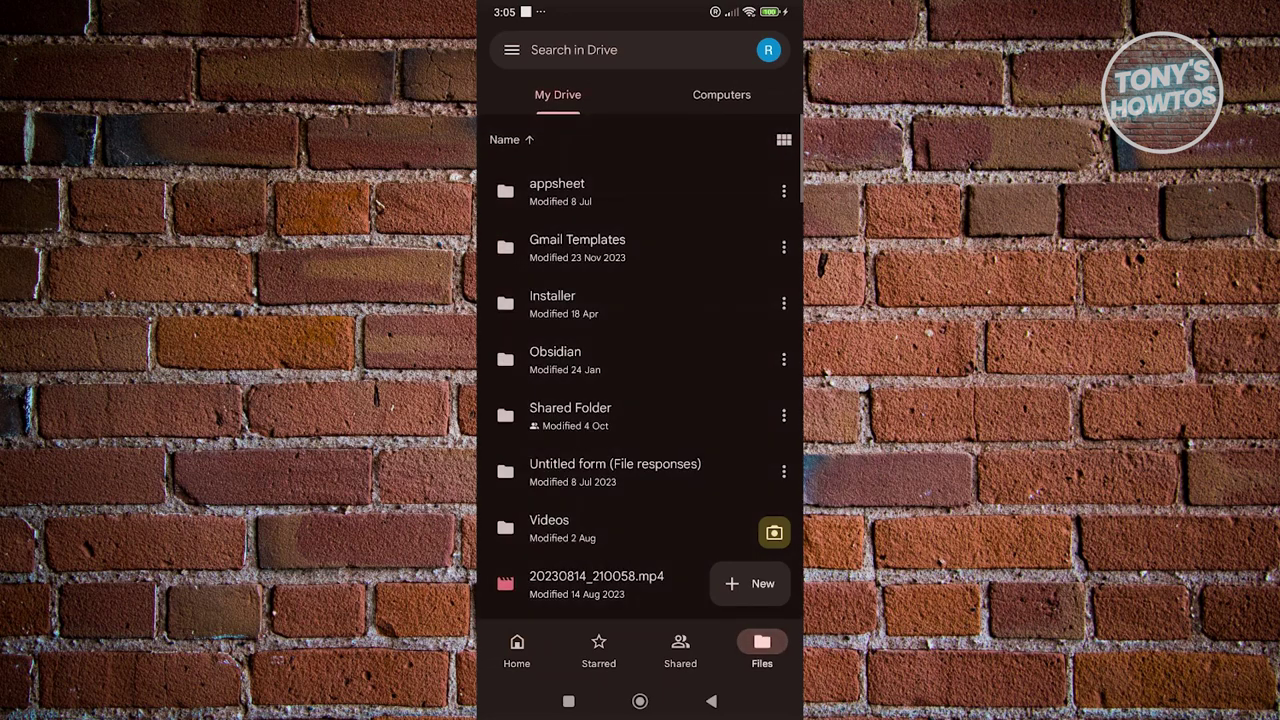
pyautogui.scroll(-5, 640, 350)
pyautogui.scroll(-3, 640, 350)
pyautogui.scroll(-3, 640, 350)
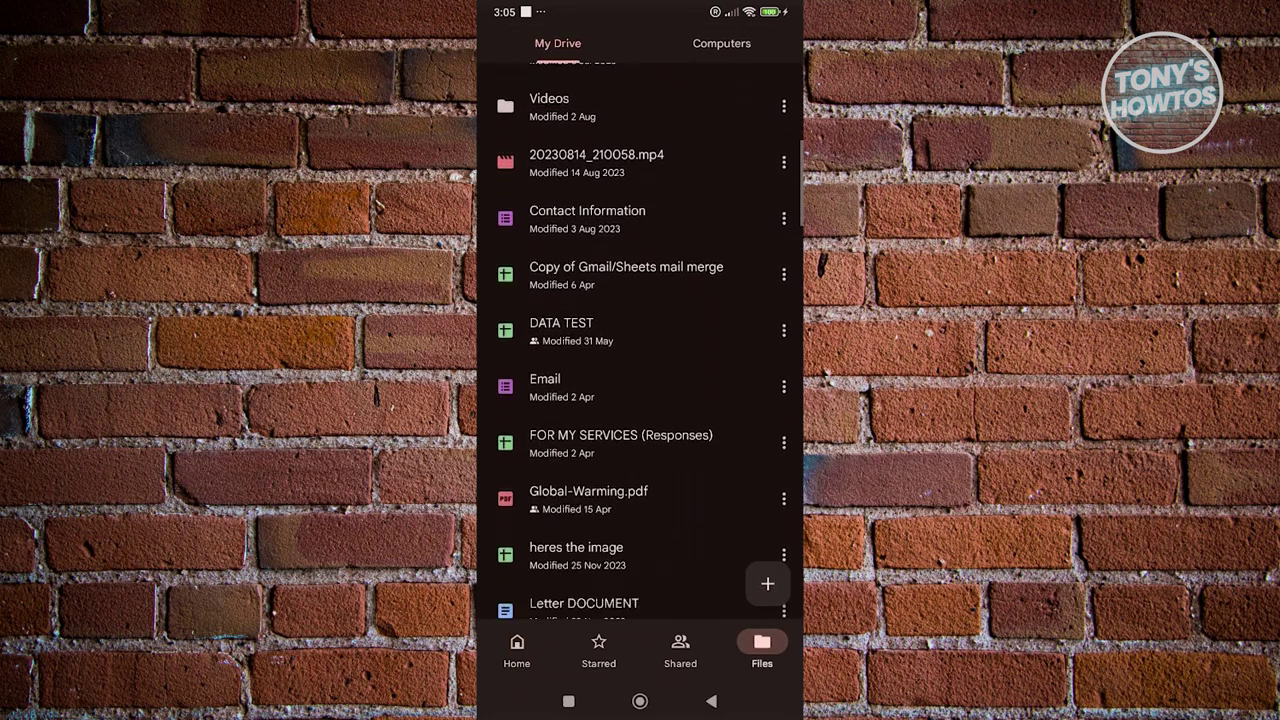
pyautogui.scroll(-2, 640, 350)
pyautogui.scroll(-2, 640, 350)
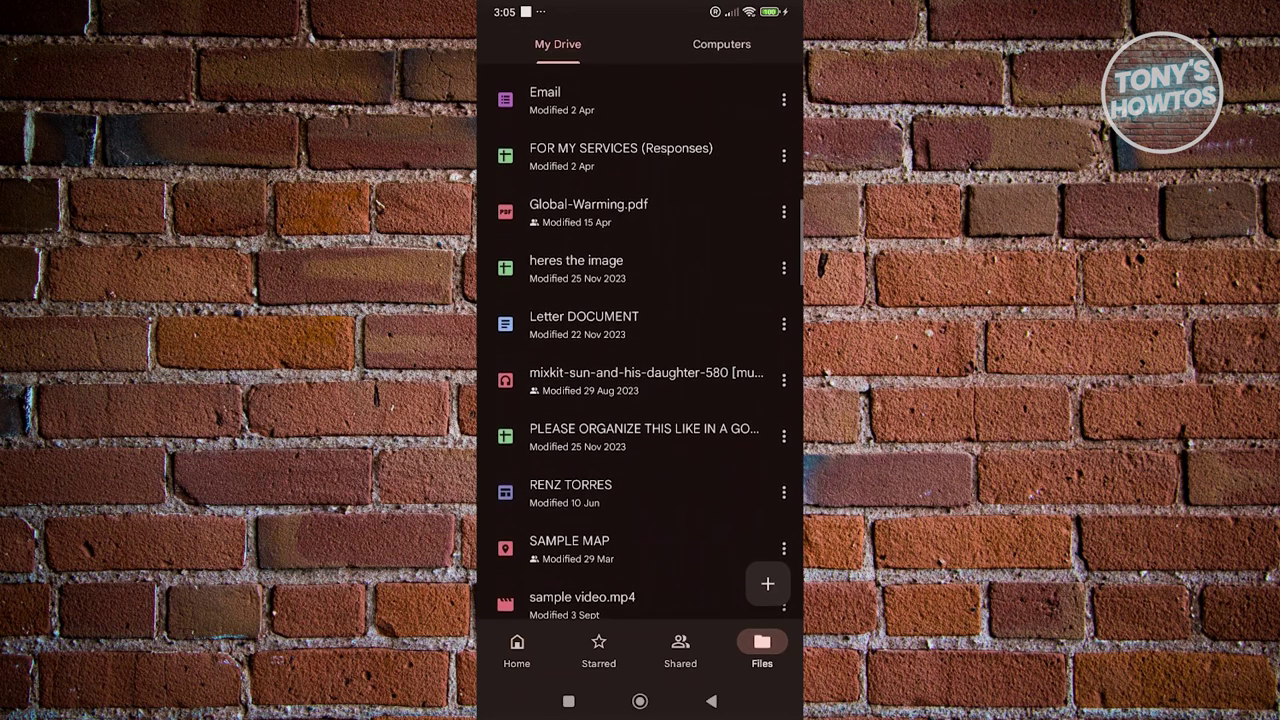
pyautogui.scroll(-5, 640, 350)
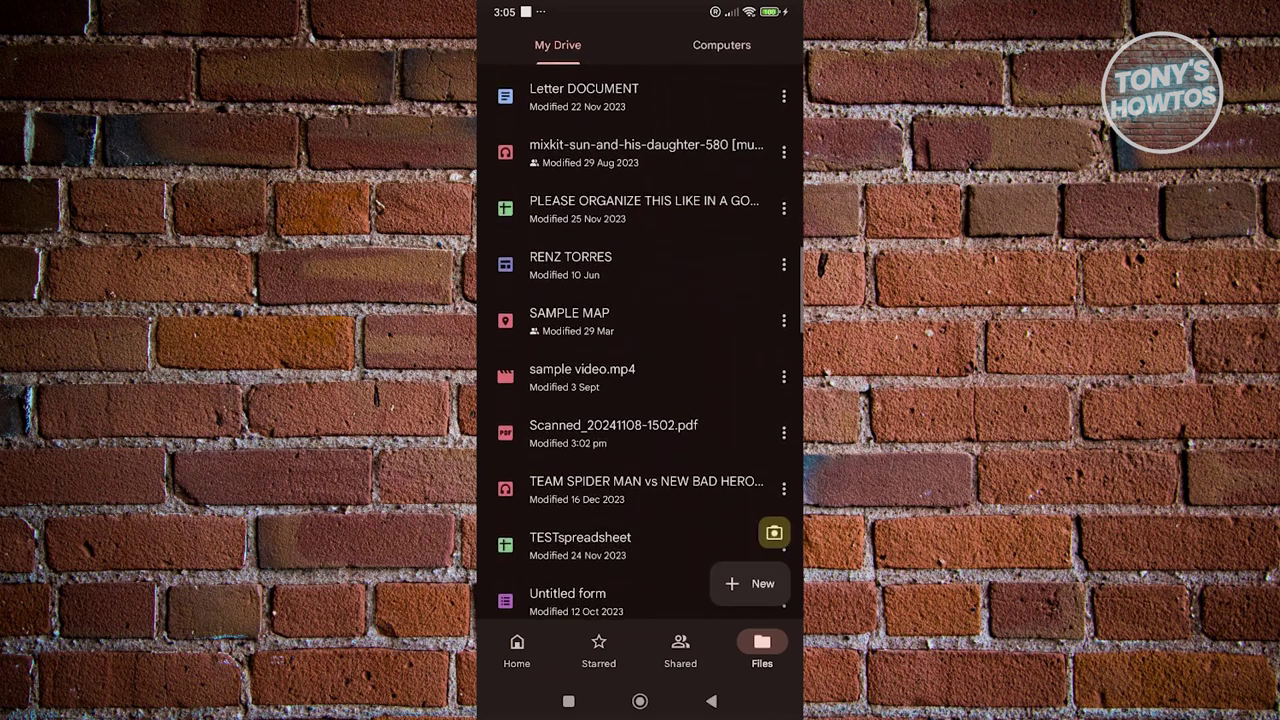
pyautogui.click(613, 432)
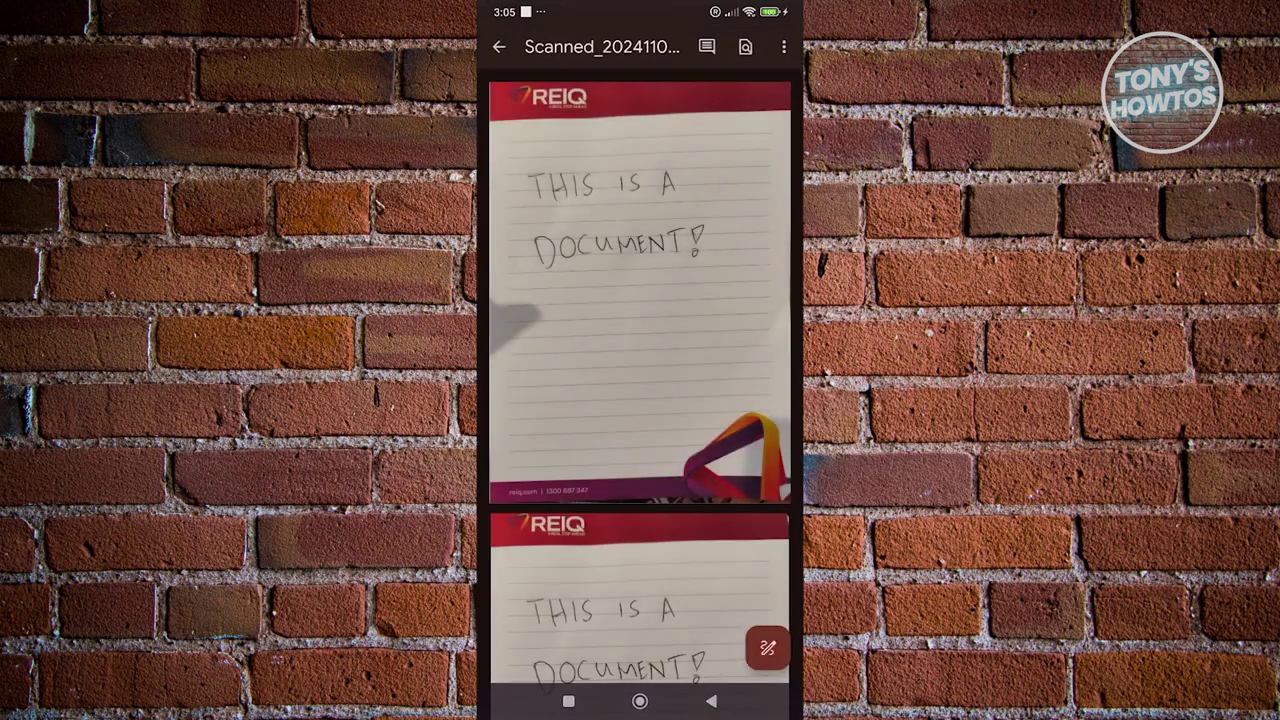
# Scroll the open PDF down to its second handwritten page.
pyautogui.scroll(-2, 640, 360)
pyautogui.scroll(-3, 640, 360)
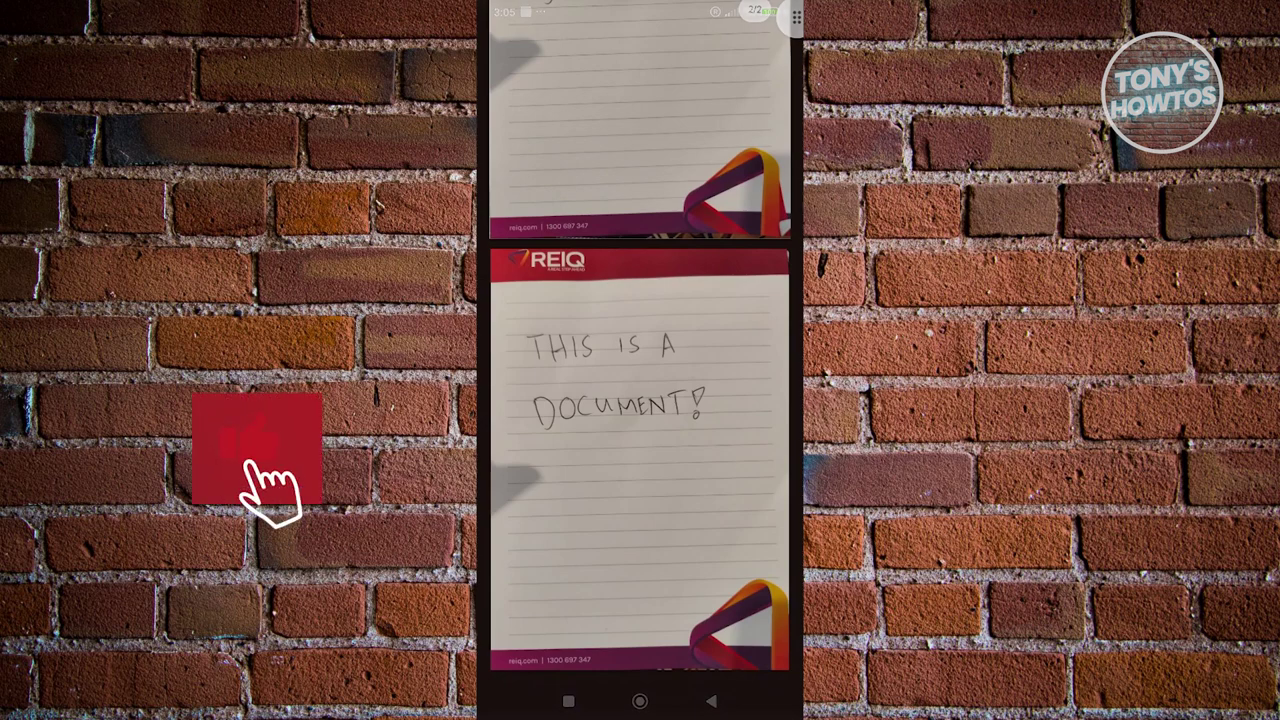